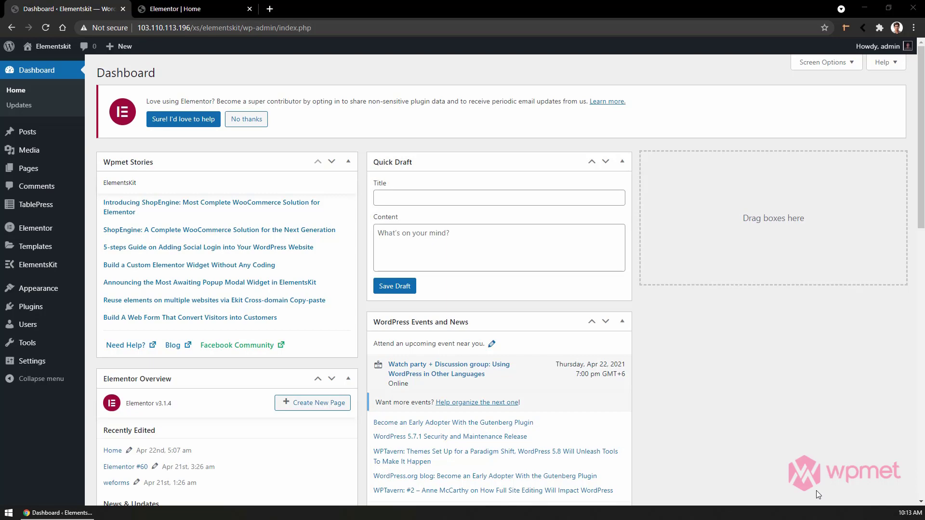
# Open Plugins > Add New from the admin sidebar.
pyautogui.moveTo(41, 310)
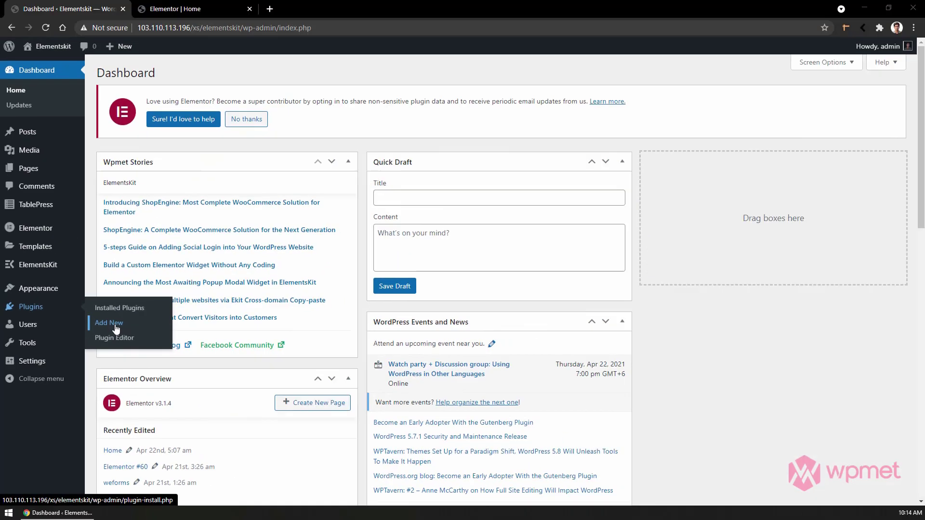
pyautogui.click(232, 309)
# Search plugins for 'tablepress' and confirm TablePress shows as Active.
pyautogui.click(703, 262)
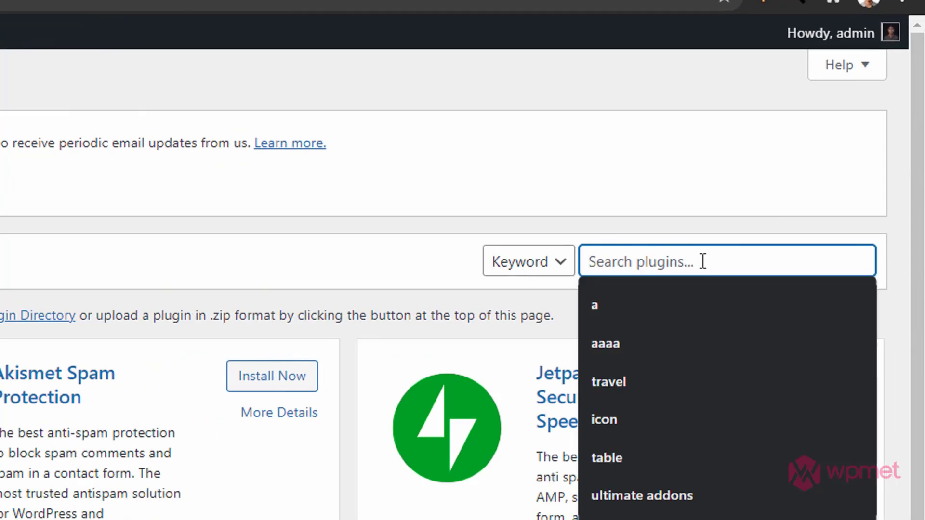
pyautogui.write('tablepress')
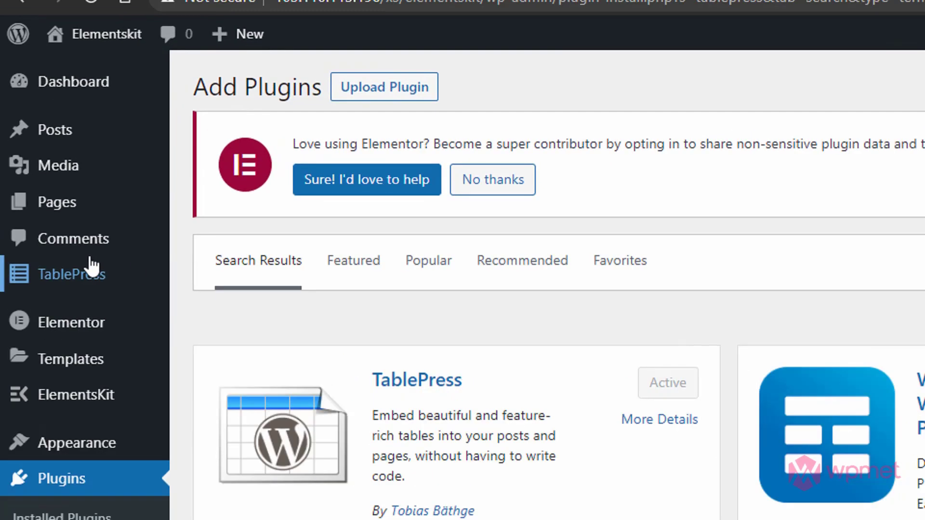
pyautogui.moveTo(42, 163)
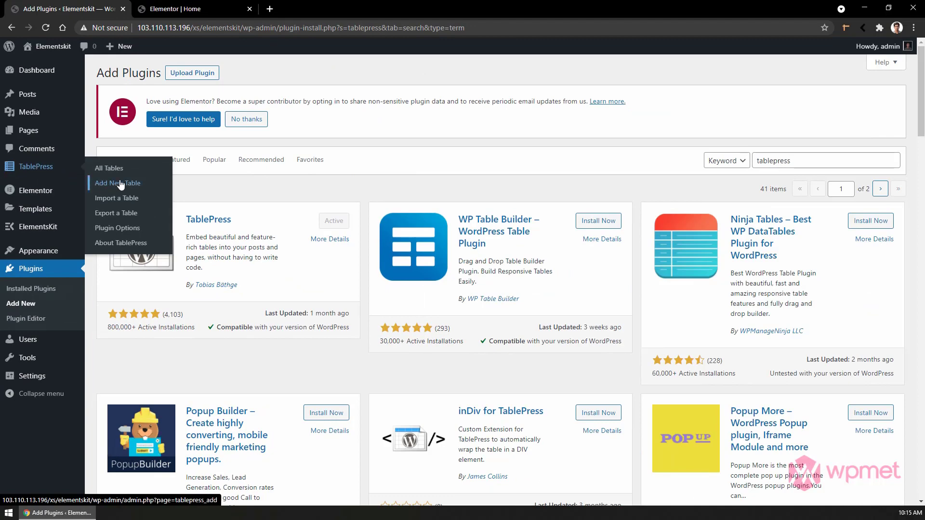
# Add a TablePress table keeping 5 rows and setting columns to 3.
pyautogui.click(120, 184)
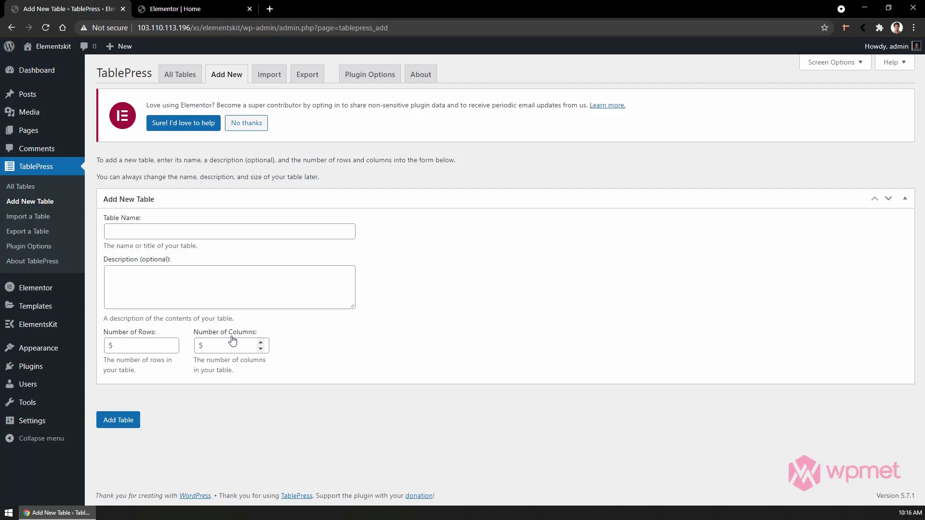
pyautogui.moveTo(128, 345); pyautogui.dragTo(90, 343)
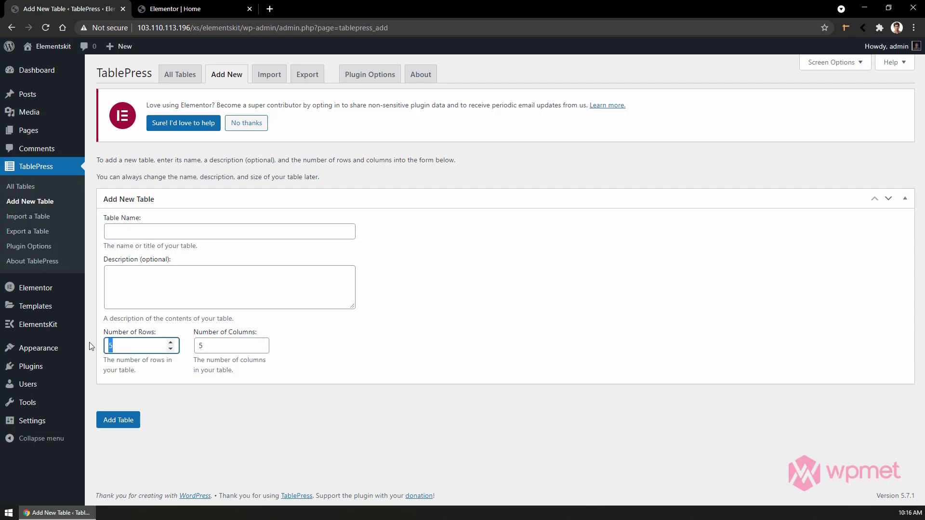
pyautogui.moveTo(256, 346); pyautogui.dragTo(199, 348)
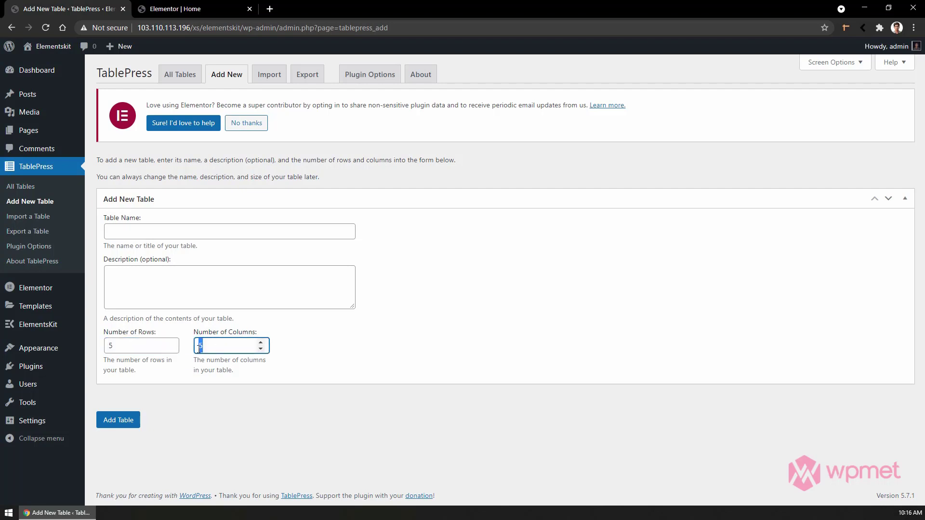
pyautogui.write('3')
pyautogui.click(120, 420)
pyautogui.scroll(-5, 229, 270)
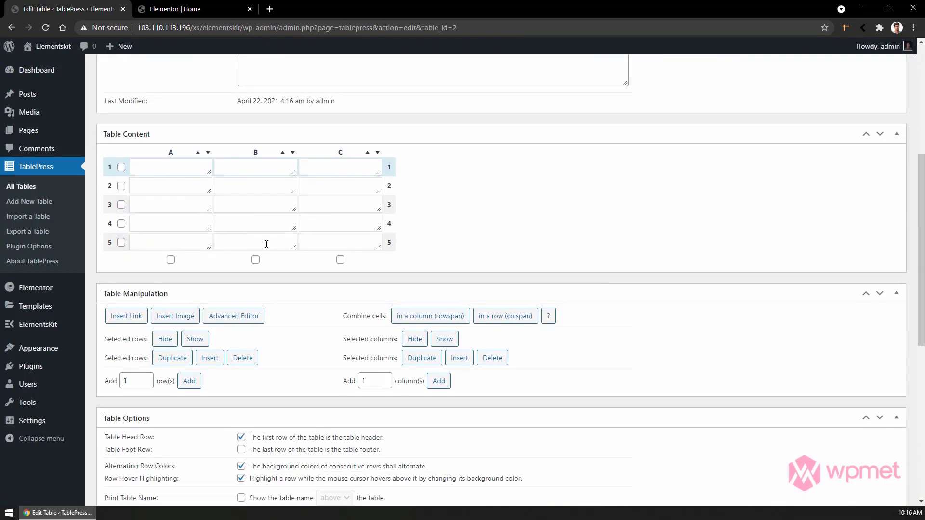
# Number the rows 1–4 in column A and enter the name 'Jhone Doe'.
pyautogui.click(190, 167)
pyautogui.write('1')
pyautogui.click(174, 206)
pyautogui.write('2')
pyautogui.click(167, 224)
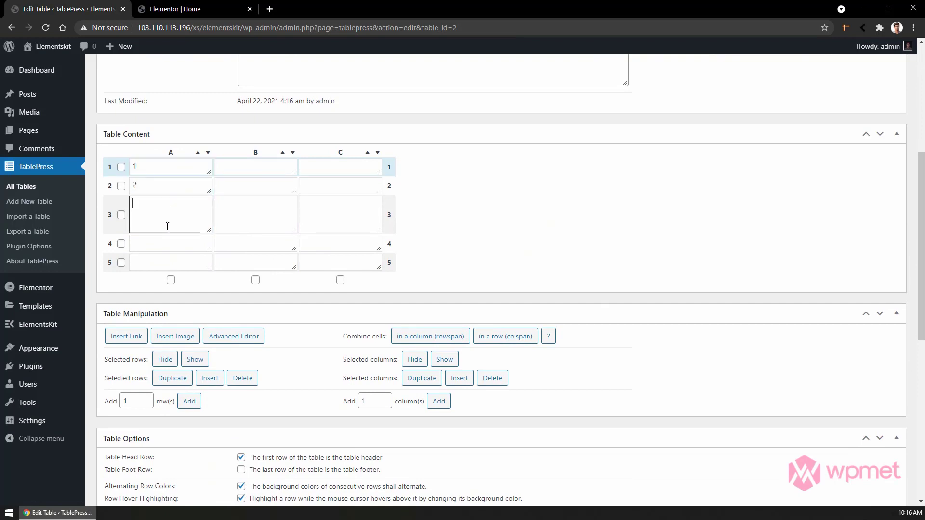
pyautogui.write('3')
pyautogui.click(159, 245)
pyautogui.write('4')
pyautogui.write('Jhone Doe')
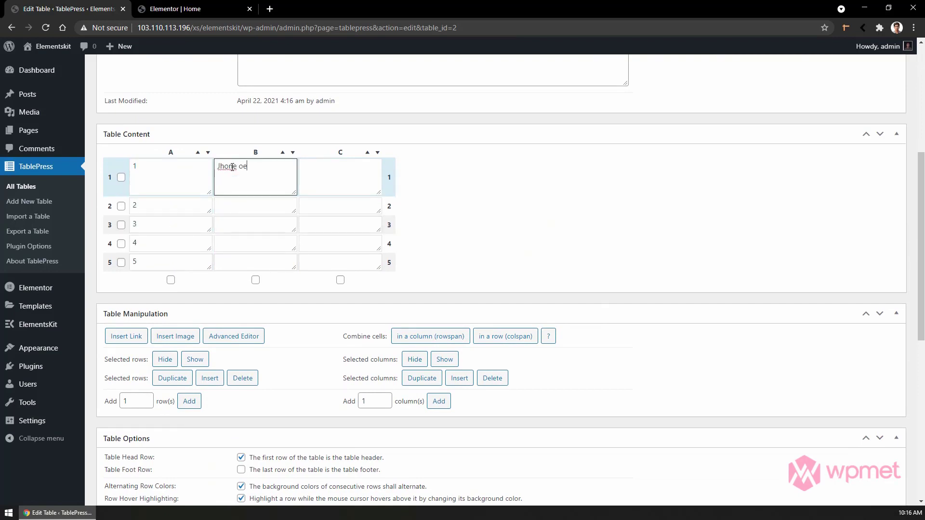
pyautogui.press('Tab')
pyautogui.write('123456789')
pyautogui.press('Tab')
pyautogui.press('Tab')
pyautogui.write('Jhone Doe')
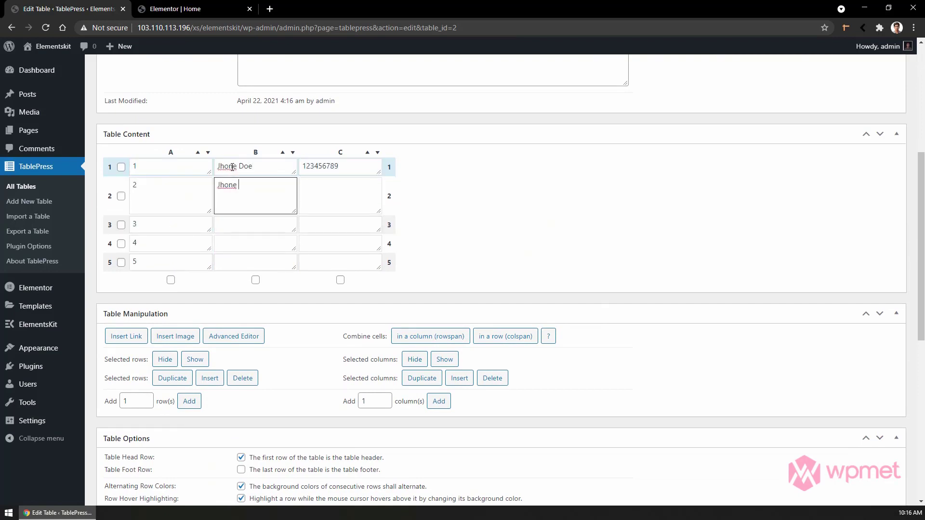
pyautogui.press('Tab')
pyautogui.write('`12356789')
pyautogui.press('Tab')
pyautogui.press('Tab')
pyautogui.press('Tab')
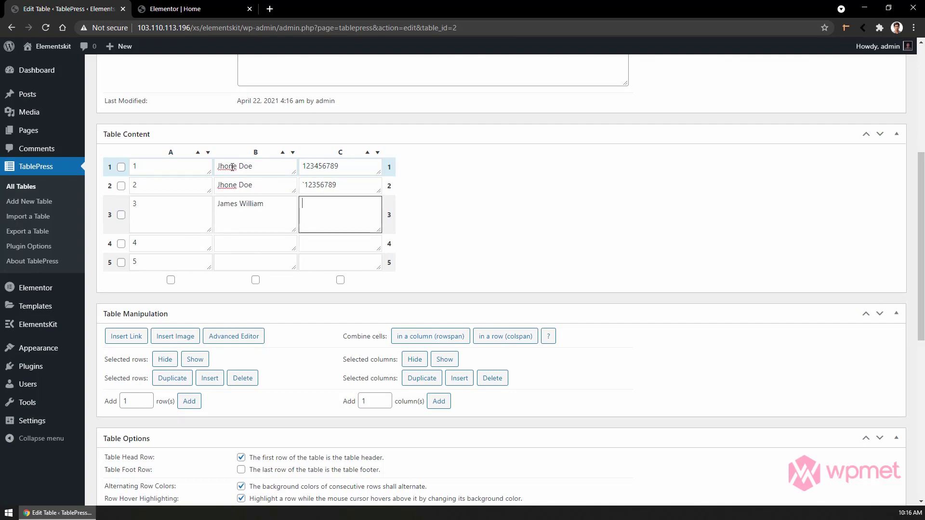
pyautogui.hotkey('shift', 'Tab')
pyautogui.click(250, 243)
pyautogui.hotkey('ctrl', 'v')
pyautogui.click(250, 262)
pyautogui.hotkey('ctrl', 'v')
pyautogui.doubleClick(323, 204)
pyautogui.click(325, 244)
pyautogui.hotkey('ctrl', 'v')
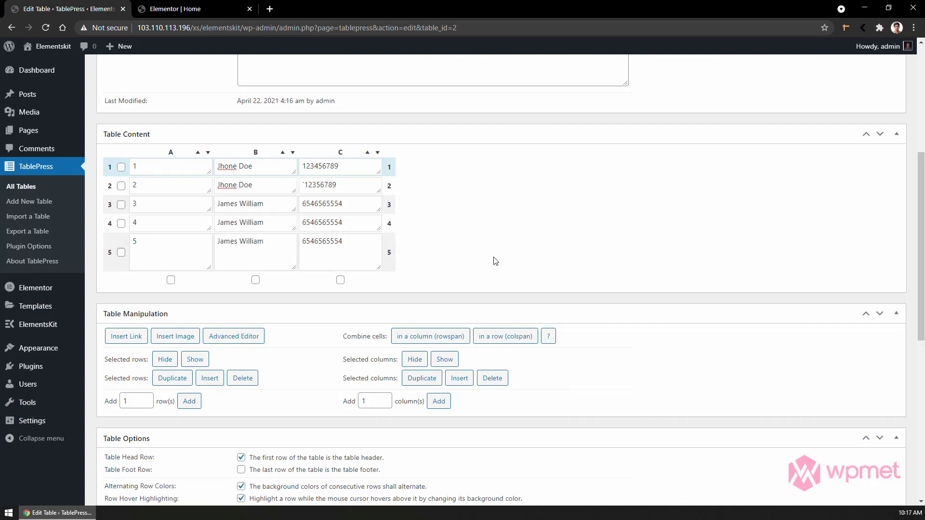
pyautogui.scroll(3, 499, 299)
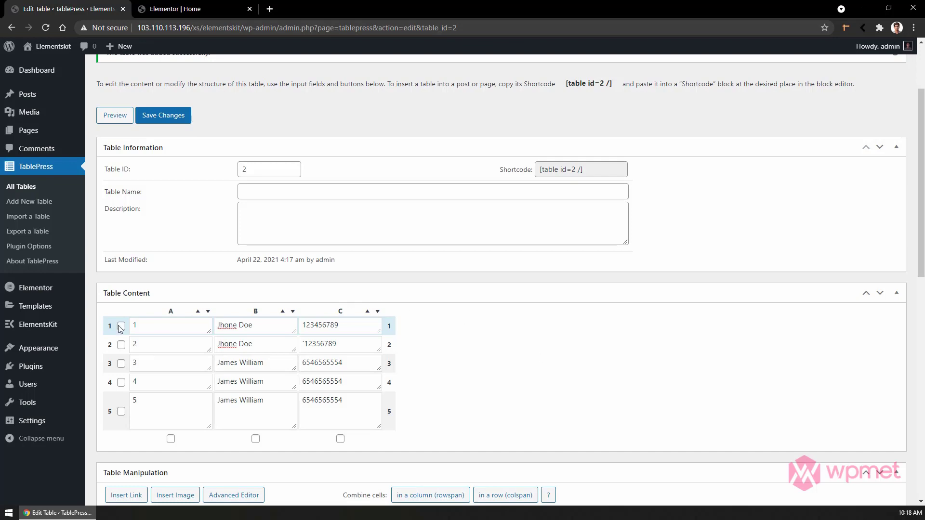
# Toggle the Tablepress widget off and on in ElementsKit Elements, then save.
pyautogui.click(44, 325)
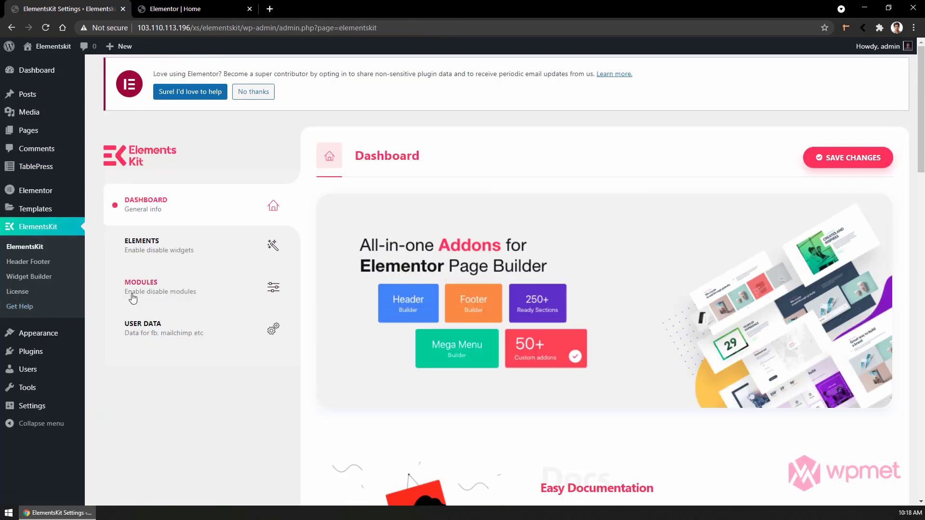
pyautogui.click(202, 245)
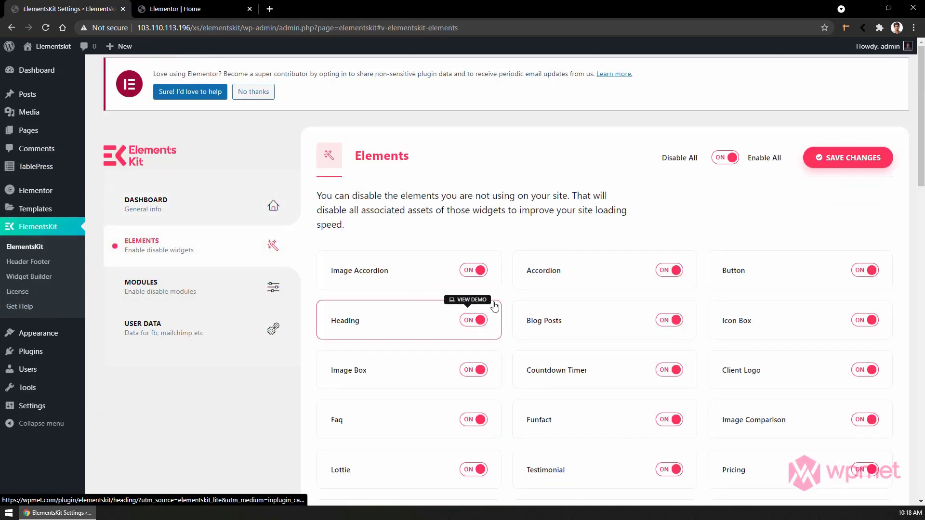
pyautogui.scroll(-13, 493, 305)
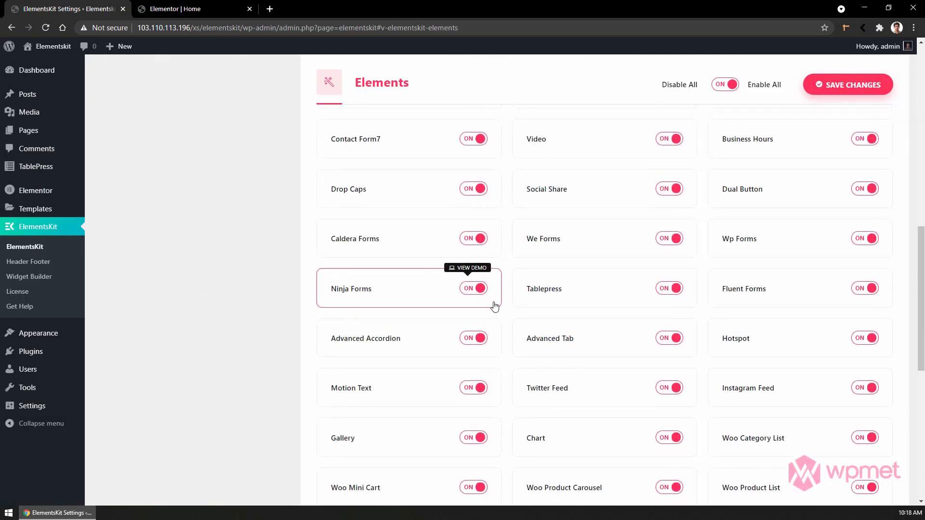
pyautogui.scroll(1, 495, 306)
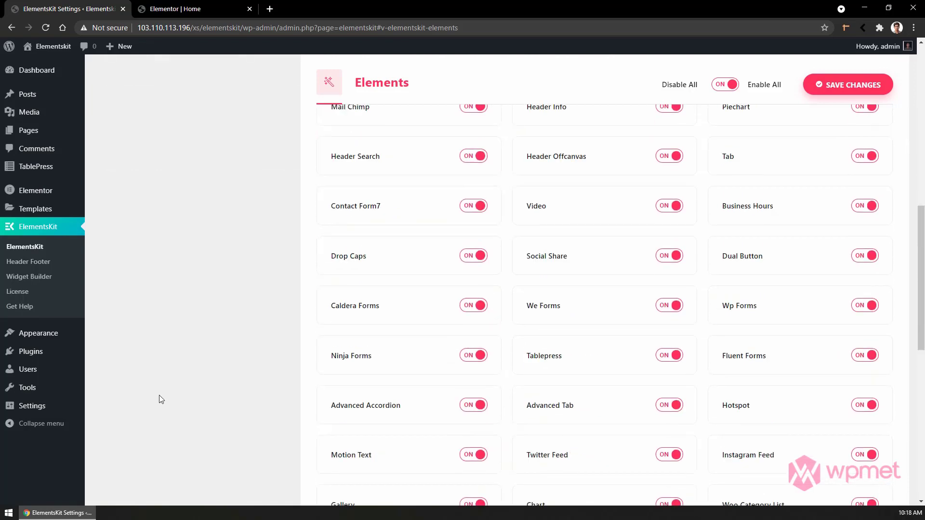
pyautogui.click(665, 360)
pyautogui.click(665, 360)
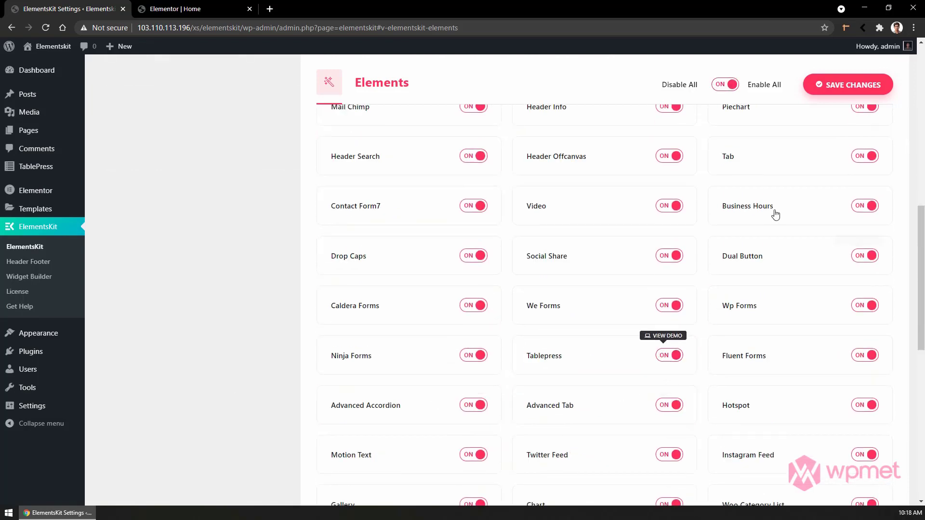
pyautogui.click(836, 86)
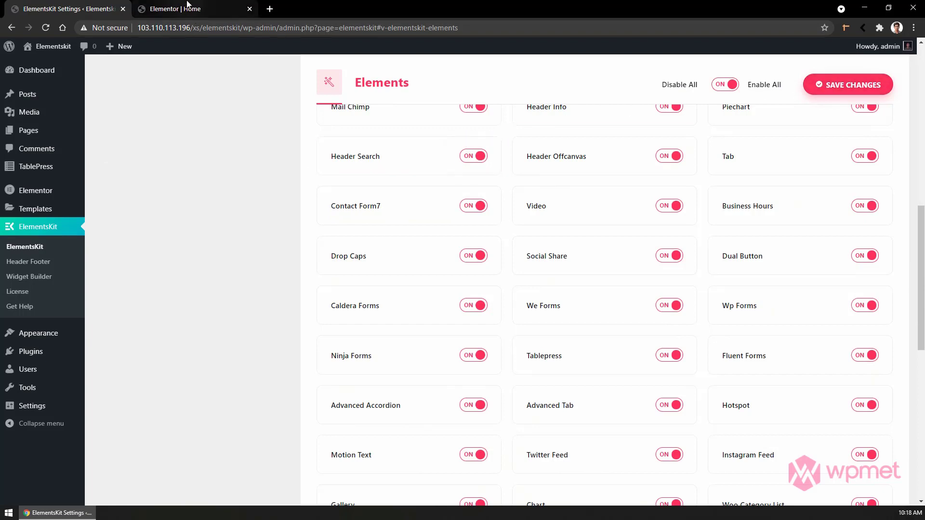
pyautogui.click(188, 5)
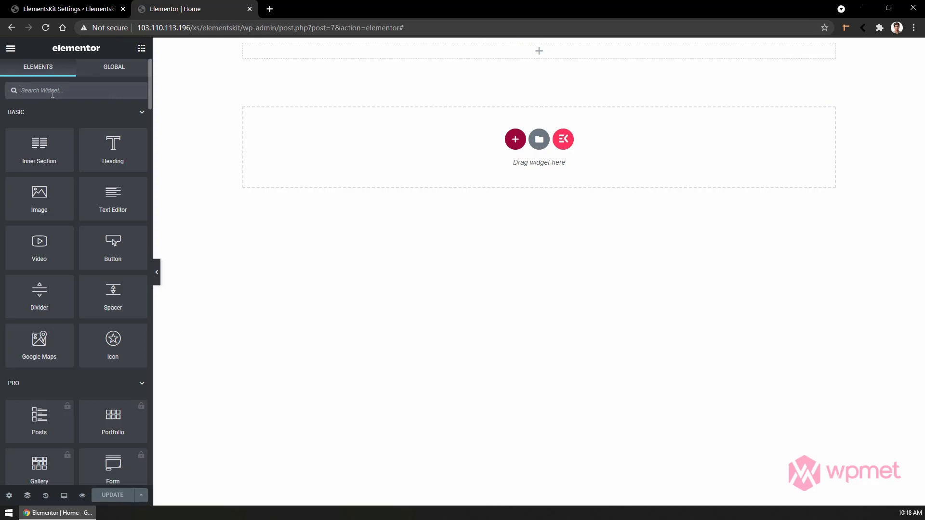
# Search widgets for 'table' and drop TablePress into the page's top section.
pyautogui.click(52, 95)
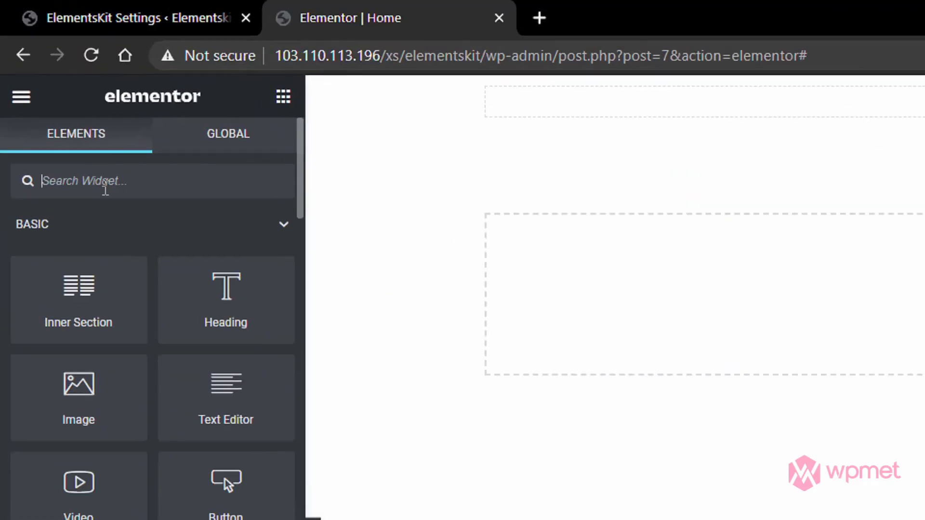
pyautogui.write('table')
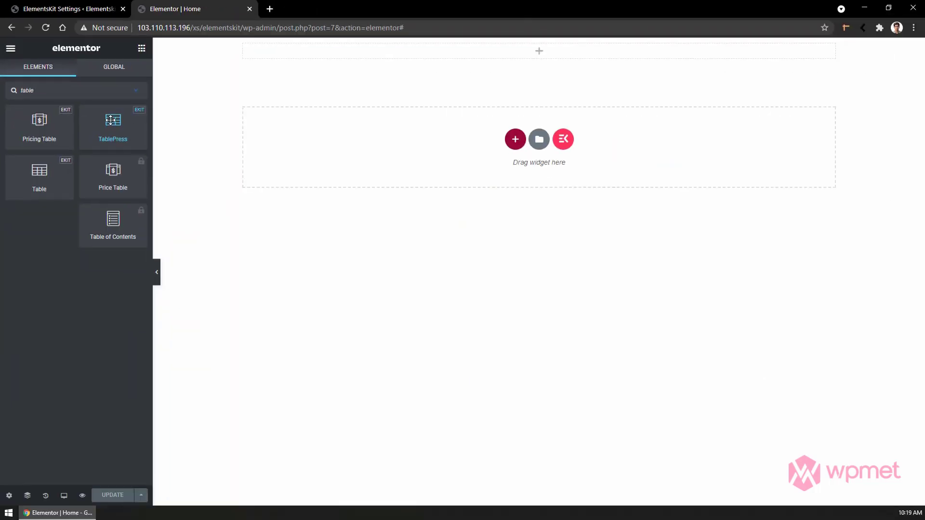
pyautogui.moveTo(222, 241); pyautogui.dragTo(848, 83)
pyautogui.moveTo(424, 42); pyautogui.dragTo(430, 48)
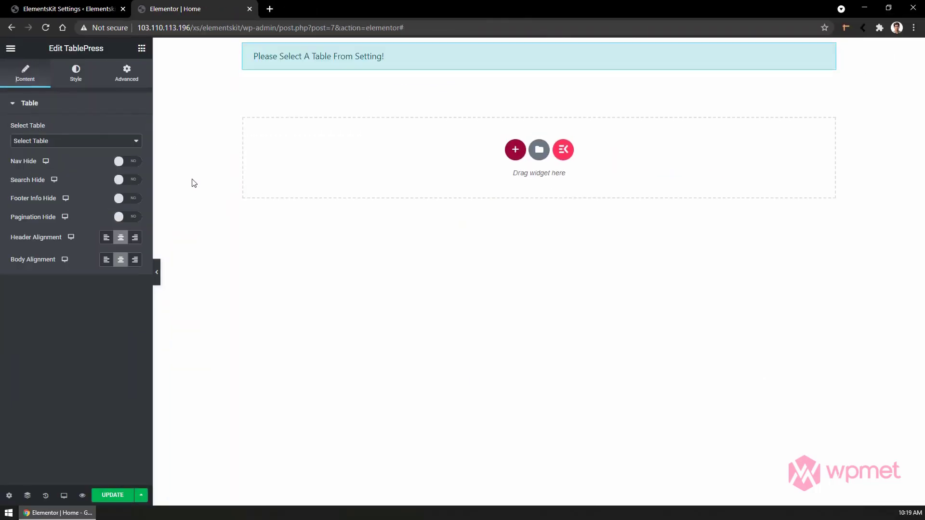
# Select the (no name) table and toggle the Nav, Search, Footer Info and Pagination hide options.
pyautogui.click(55, 141)
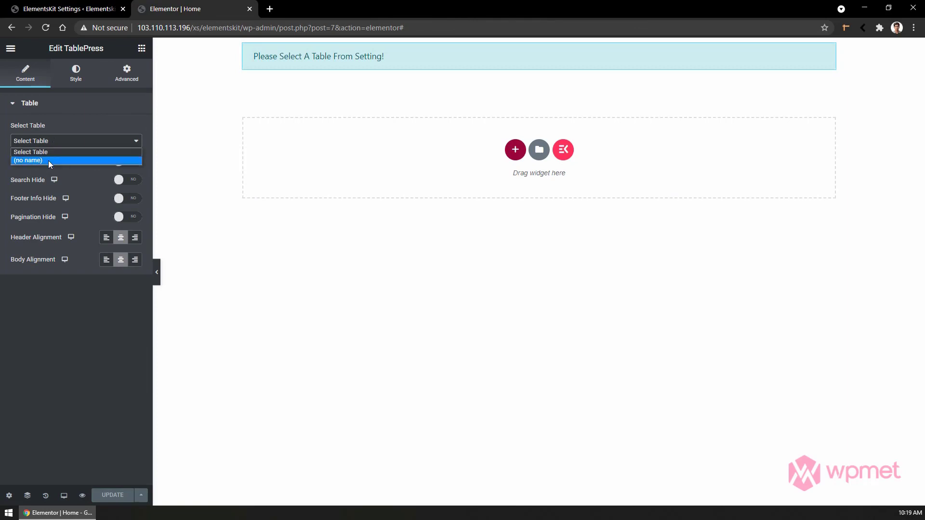
pyautogui.click(48, 161)
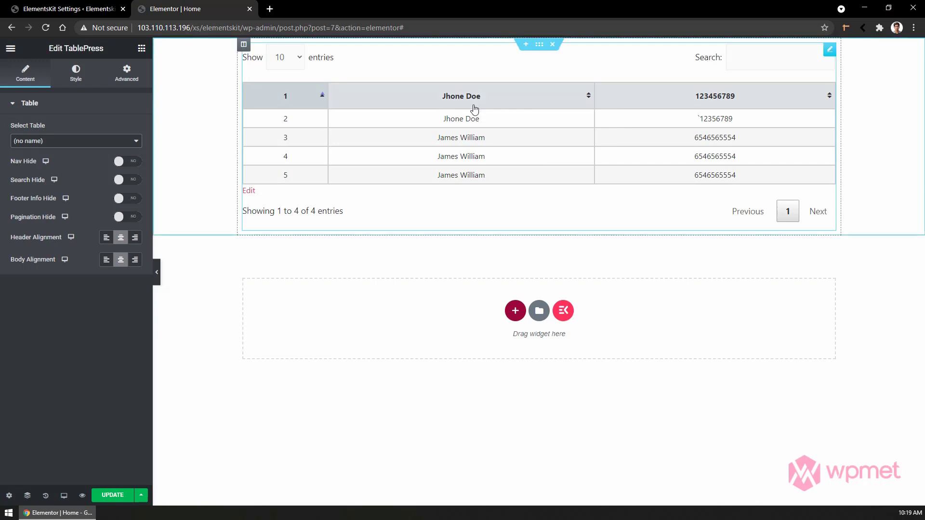
pyautogui.click(129, 162)
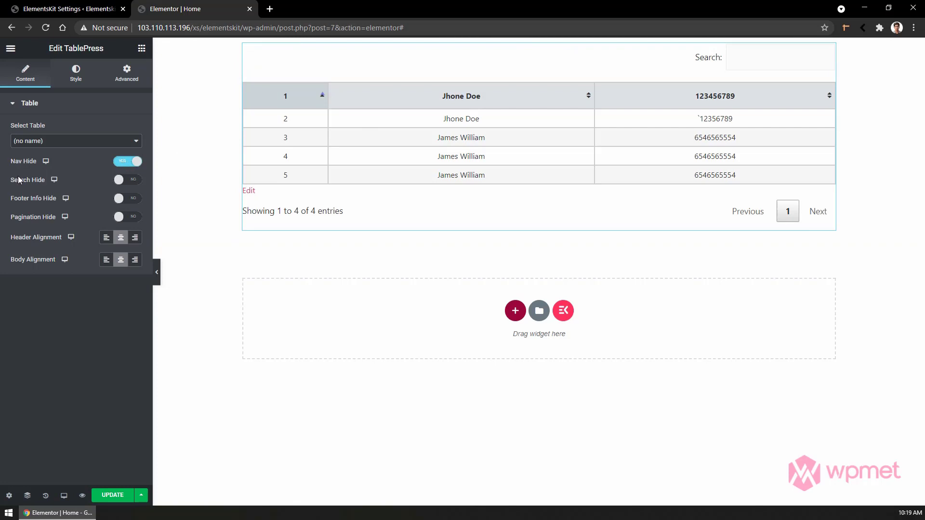
pyautogui.click(127, 182)
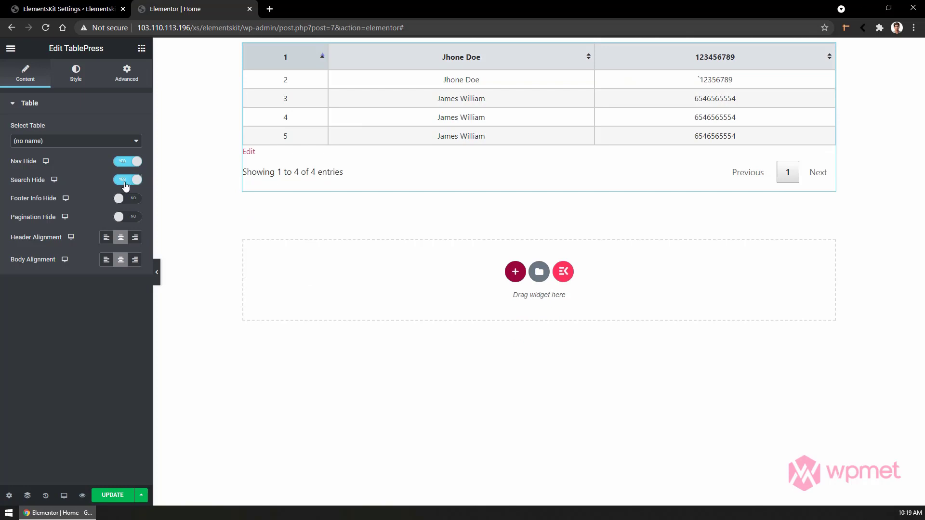
pyautogui.click(128, 201)
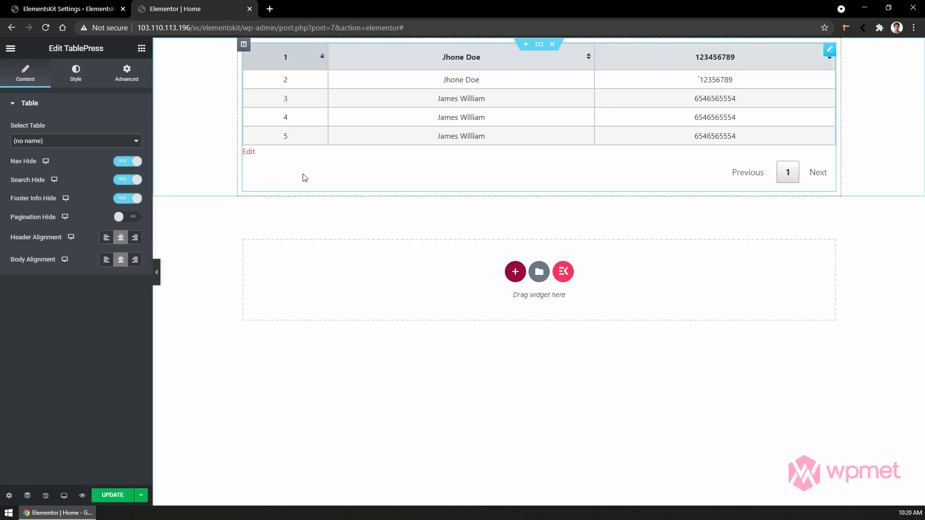
pyautogui.click(128, 217)
# Try right and left alignment for header and body cells, leaving both centered.
pyautogui.click(135, 237)
pyautogui.click(107, 237)
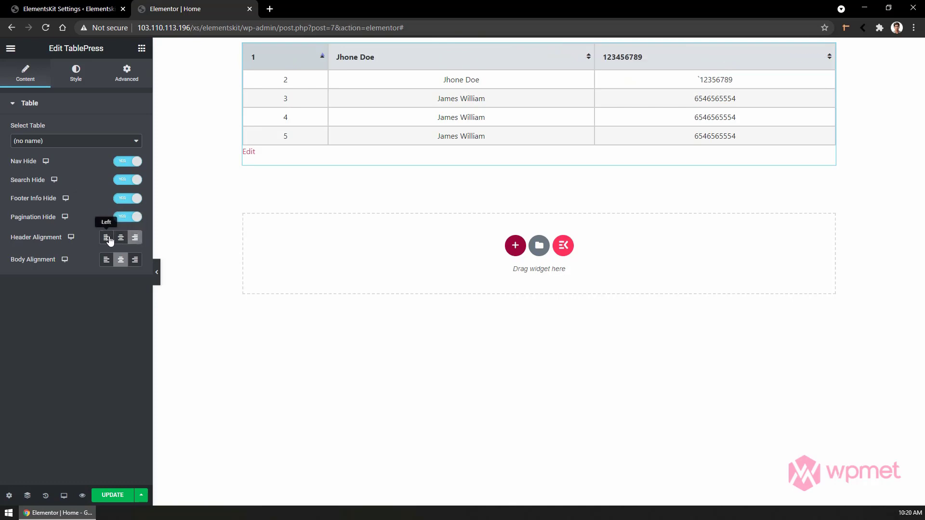
pyautogui.click(120, 238)
pyautogui.click(134, 263)
pyautogui.click(123, 263)
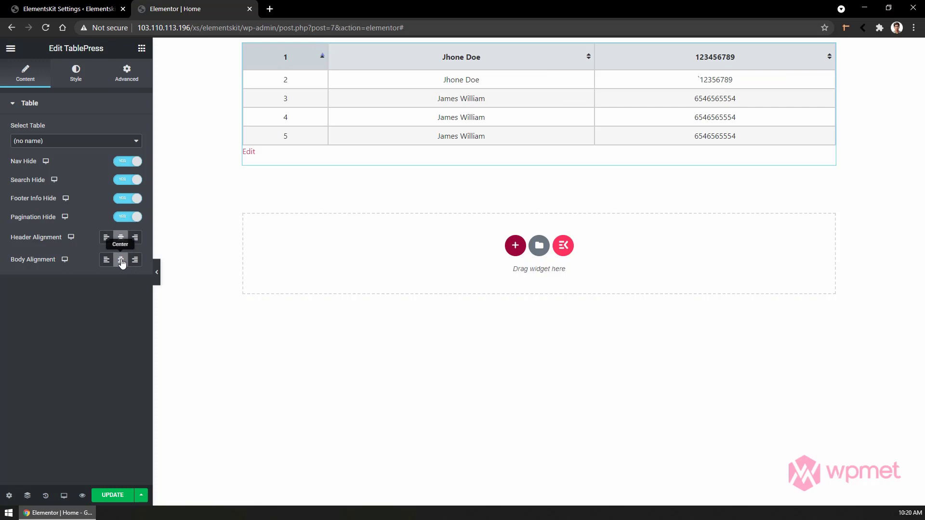
# Set Pagination, Footer Info, Search and Nav Hide back to NO.
pyautogui.click(128, 217)
pyautogui.click(128, 198)
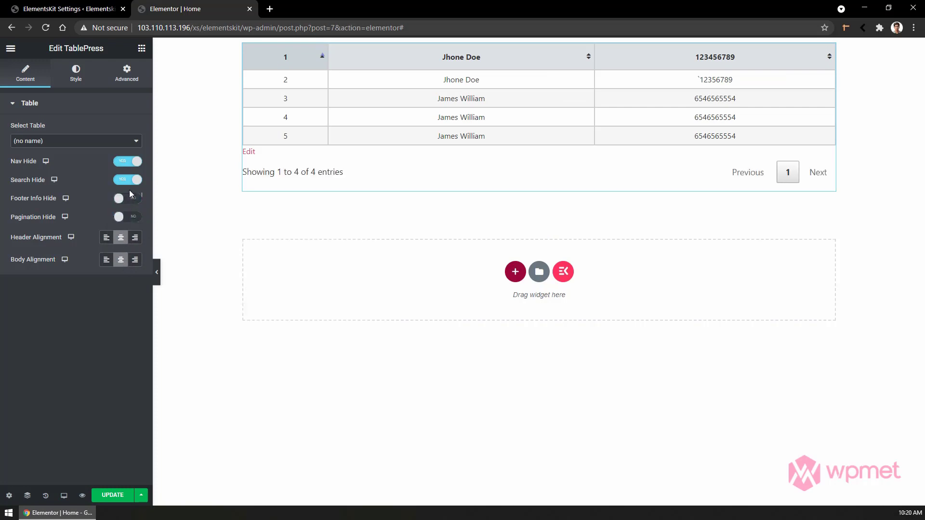
pyautogui.click(128, 179)
pyautogui.click(126, 161)
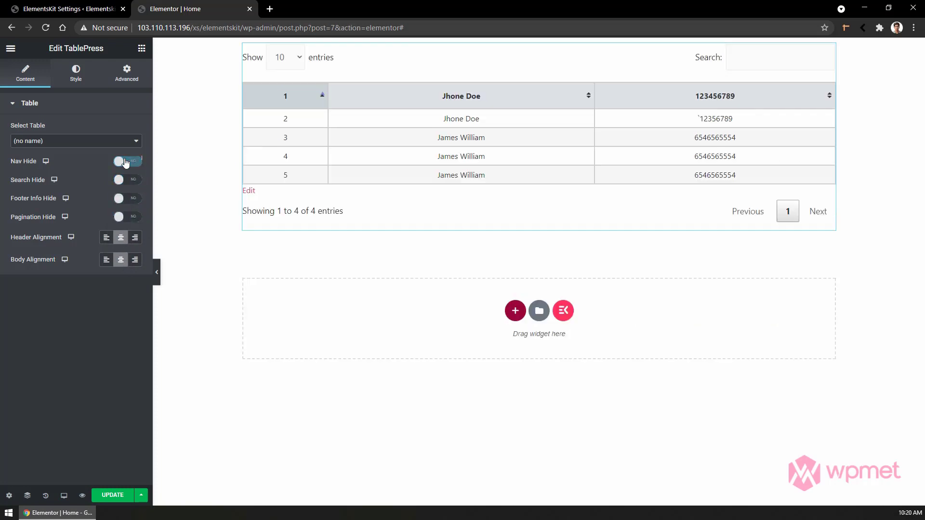
# Make the table text red with a solid red border of width 4.
pyautogui.click(73, 75)
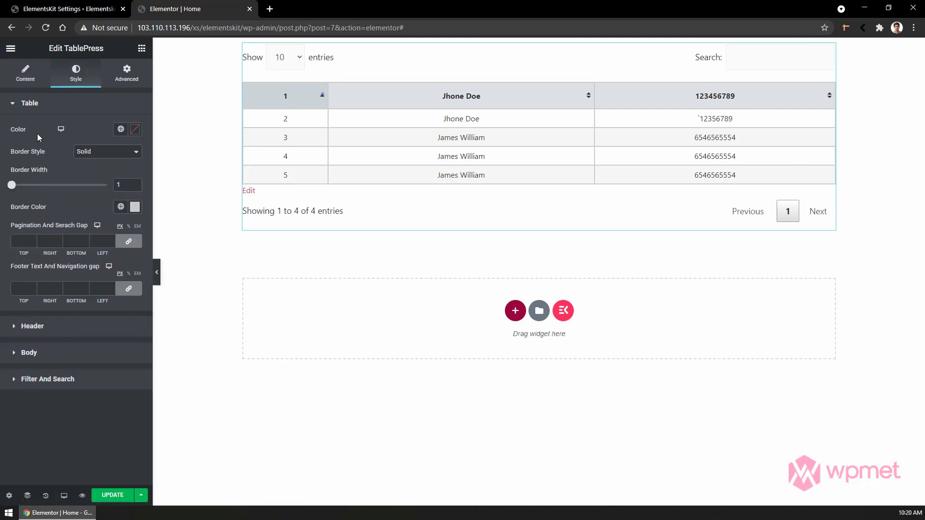
pyautogui.click(135, 129)
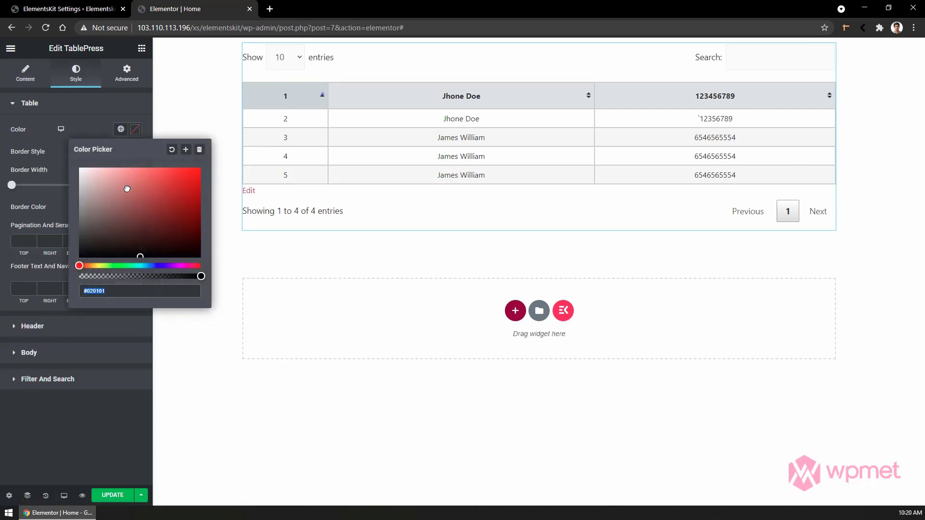
pyautogui.click(187, 169)
pyautogui.click(36, 155)
pyautogui.click(87, 152)
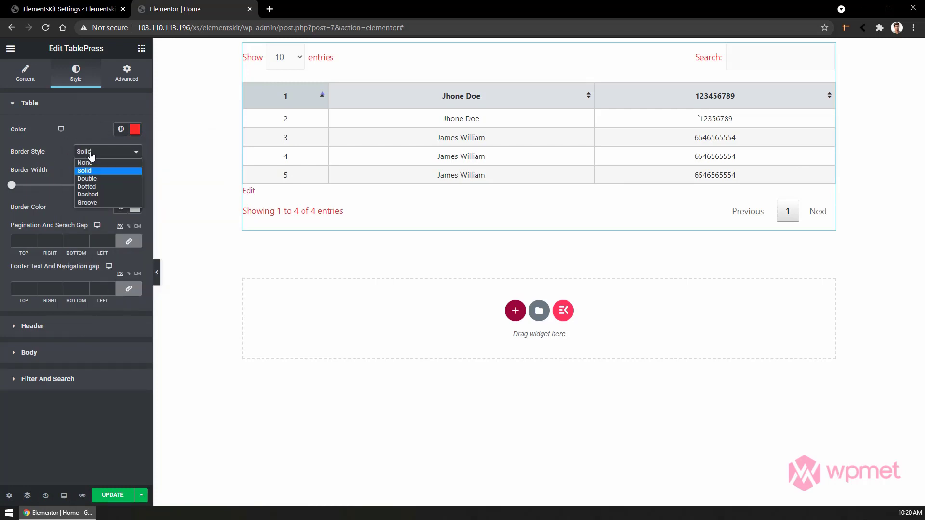
pyautogui.click(93, 173)
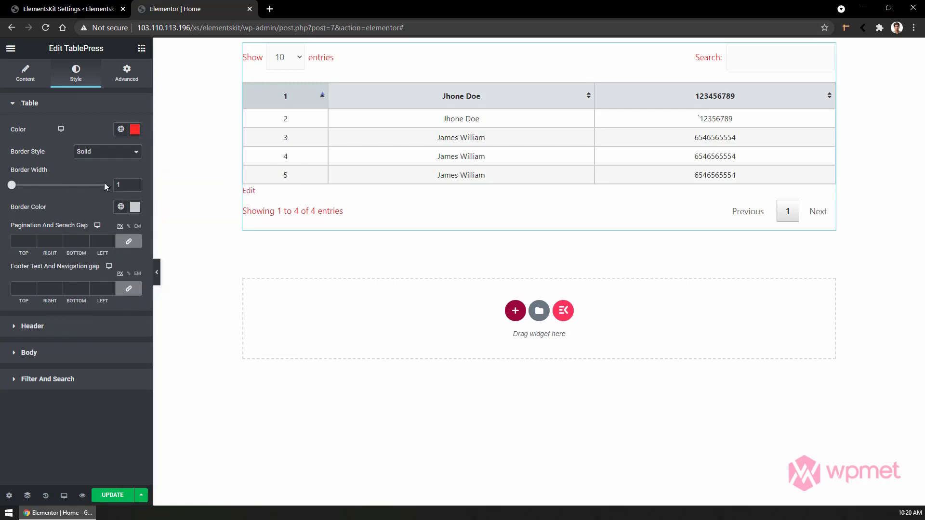
pyautogui.moveTo(16, 187)
pyautogui.mouseDown()
pyautogui.moveTo(30, 186)
pyautogui.moveTo(15, 186)
pyautogui.mouseUp()
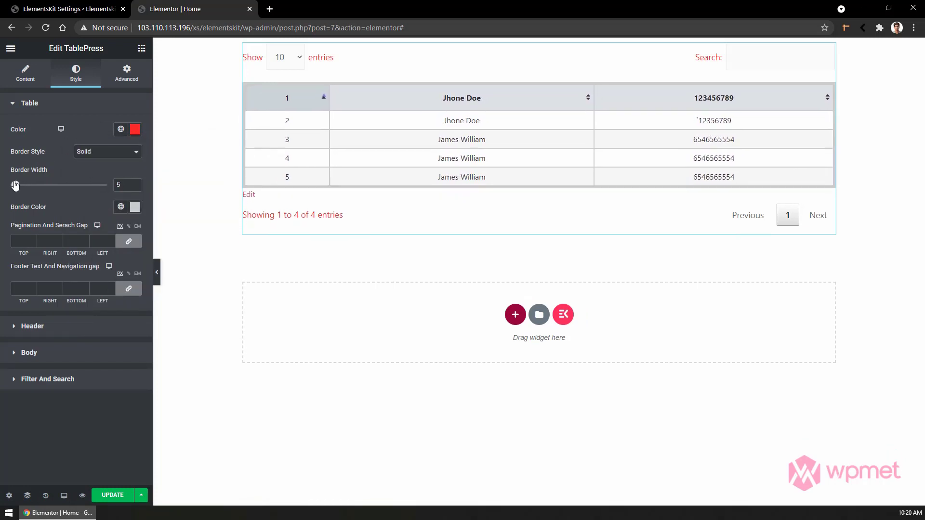
pyautogui.click(135, 207)
pyautogui.click(199, 246)
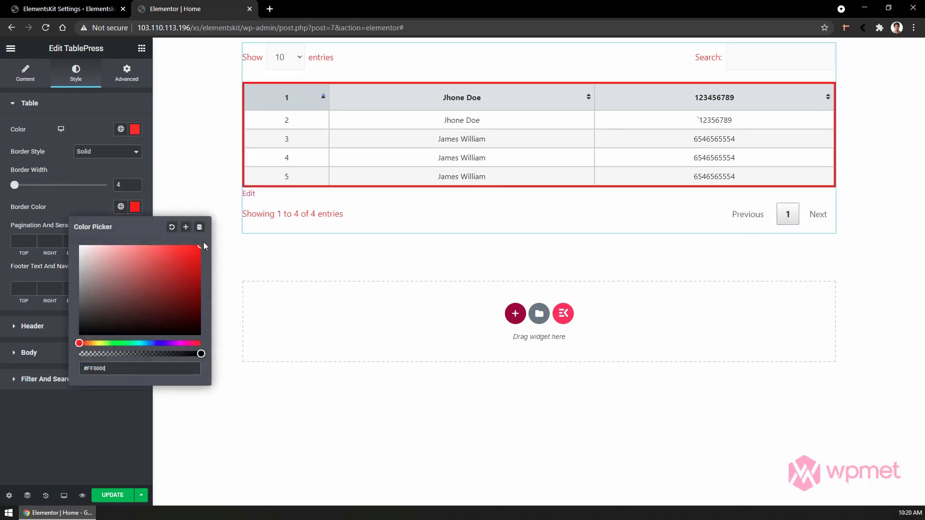
pyautogui.click(92, 205)
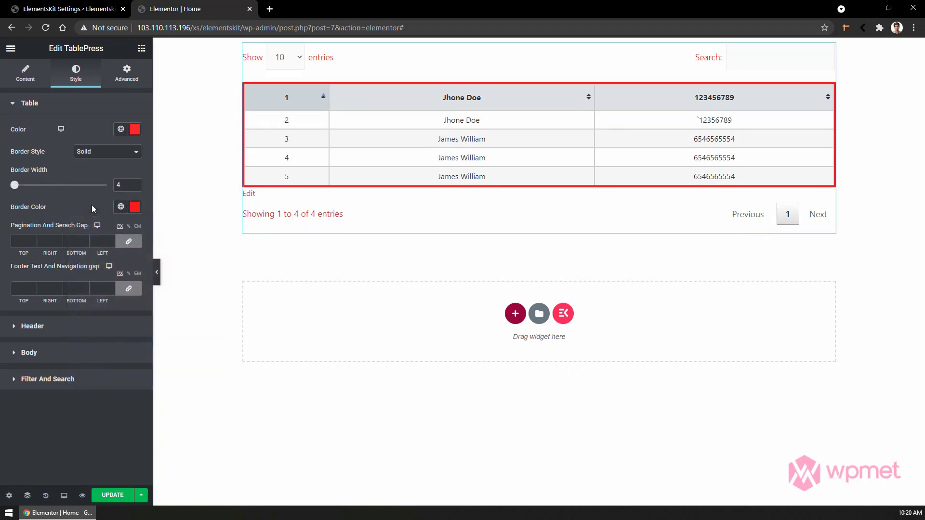
# Set the pagination/search gap to 10 and the footer/navigation gap to 20.
pyautogui.click(20, 243)
pyautogui.write('10')
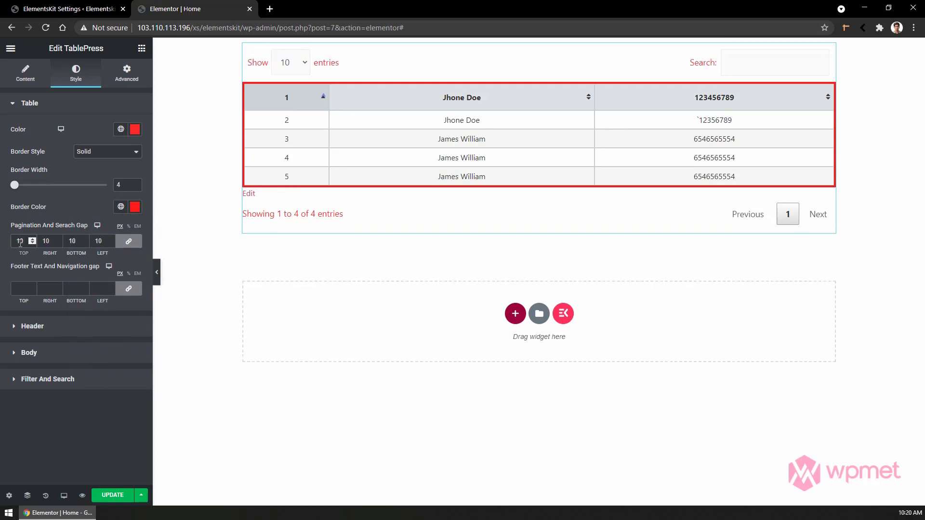
pyautogui.click(26, 289)
pyautogui.write('14')
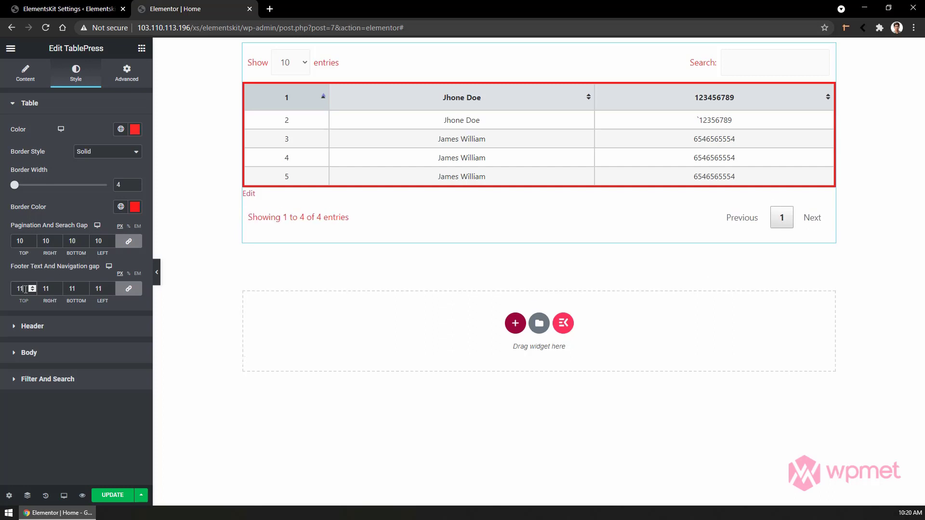
pyautogui.press('Up')
pyautogui.press('Up')
pyautogui.press('Up')
pyautogui.press('Up')
pyautogui.press('Up')
pyautogui.press('Up')
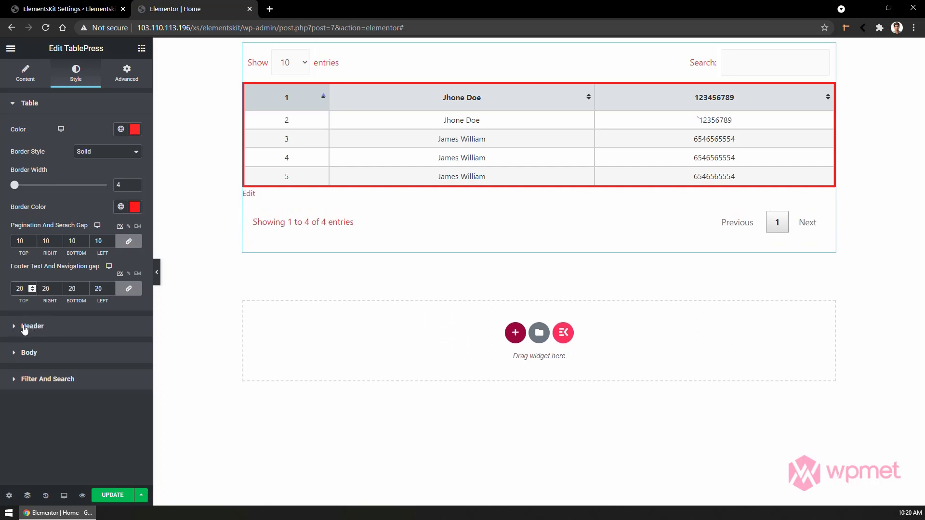
pyautogui.click(58, 328)
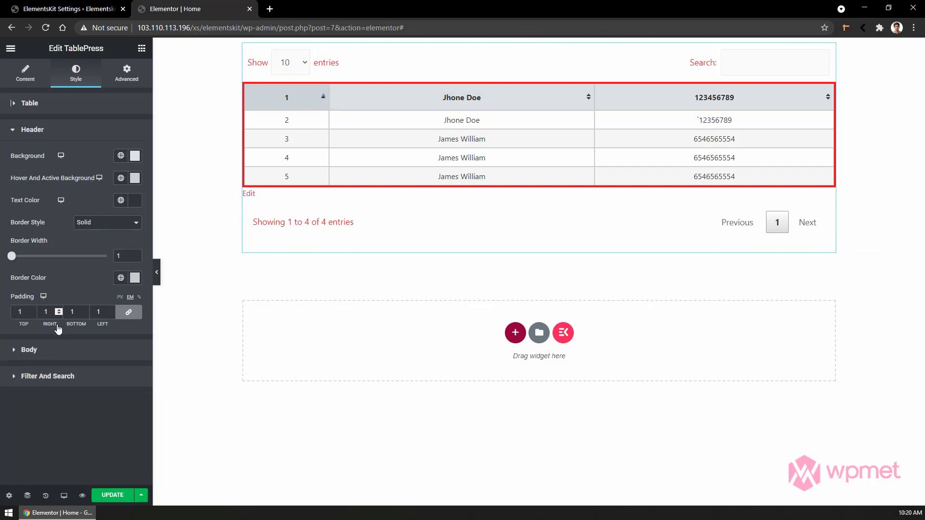
# Set header background to blue #0C97FF and hover/active to #D4D4D4, testing column sorting.
pyautogui.click(137, 159)
pyautogui.moveTo(130, 219); pyautogui.dragTo(196, 183)
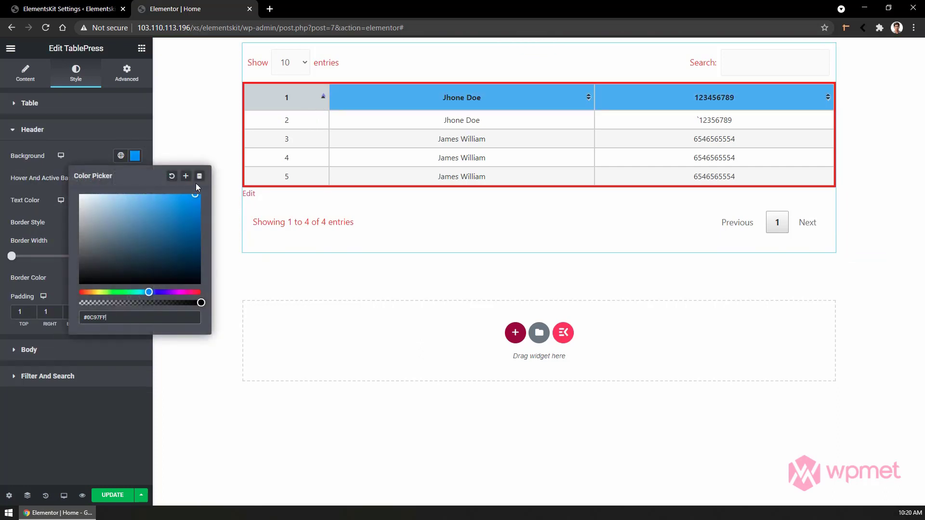
pyautogui.click(95, 161)
pyautogui.click(135, 178)
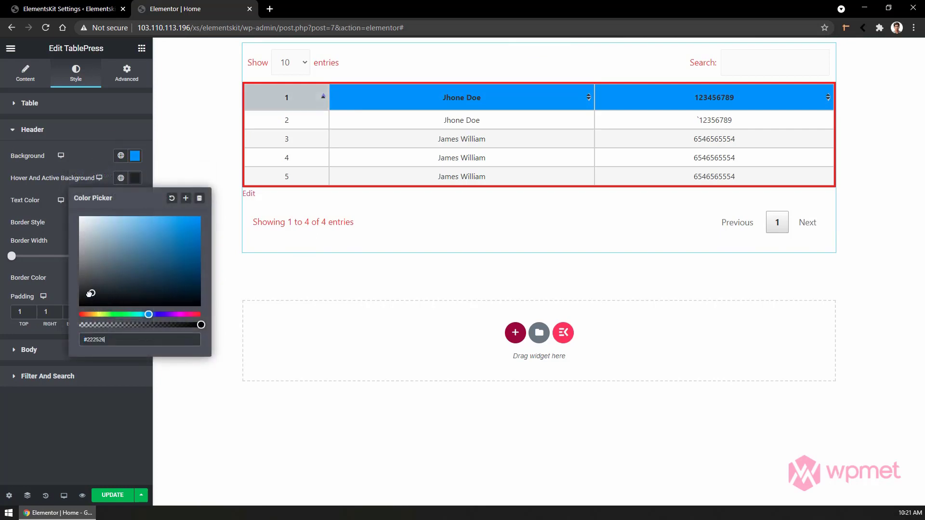
pyautogui.moveTo(89, 293); pyautogui.dragTo(69, 232)
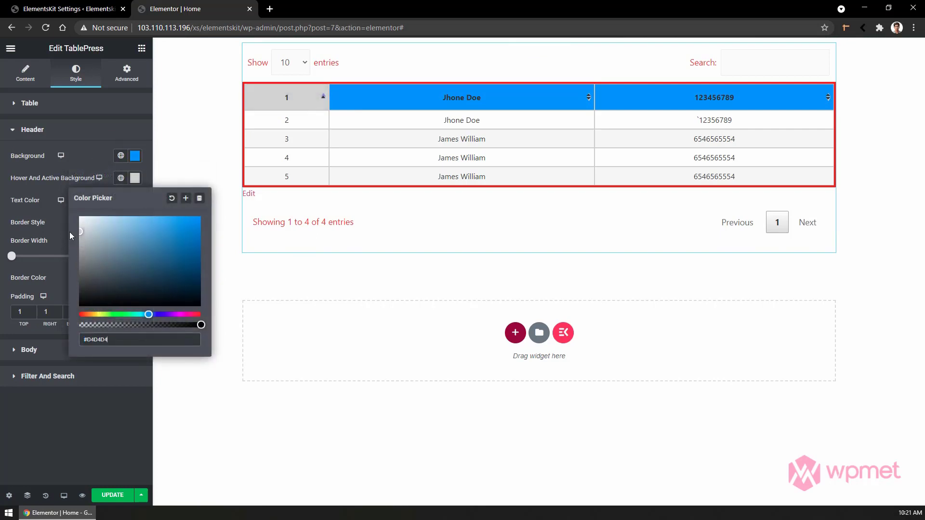
pyautogui.click(352, 105)
pyautogui.click(632, 101)
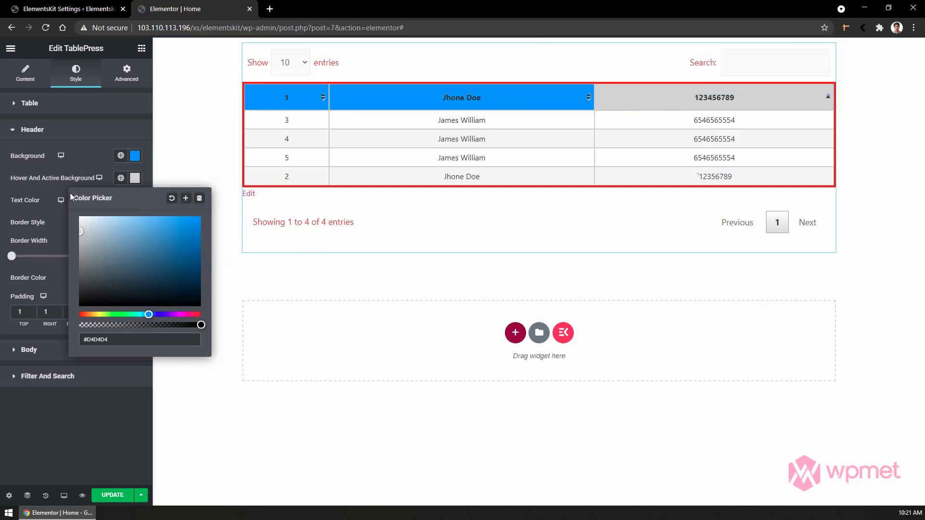
pyautogui.click(51, 214)
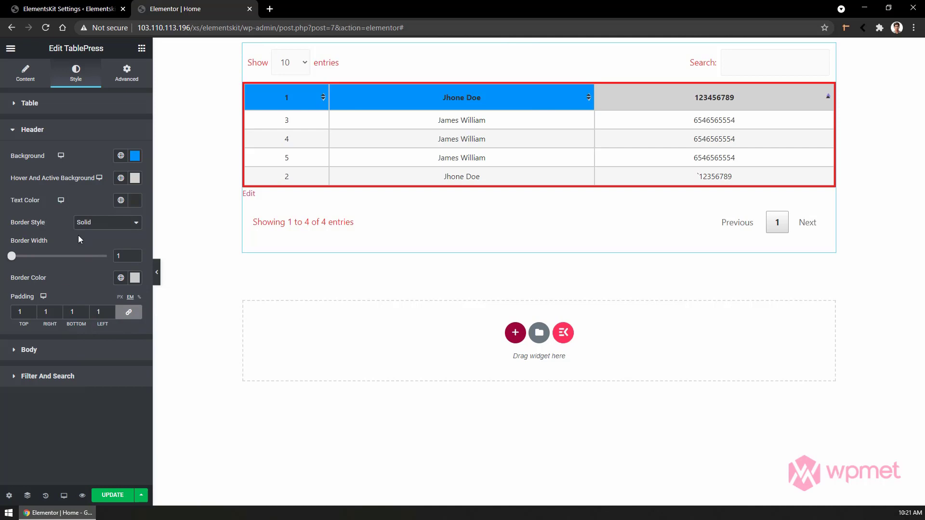
pyautogui.click(45, 350)
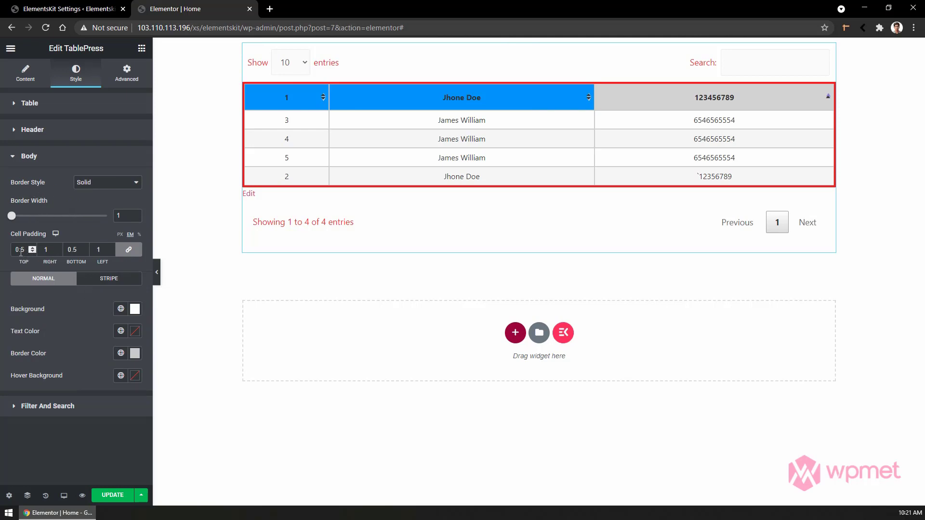
# Set body cell padding to 2 and give striped rows a pink background with white text.
pyautogui.write('2')
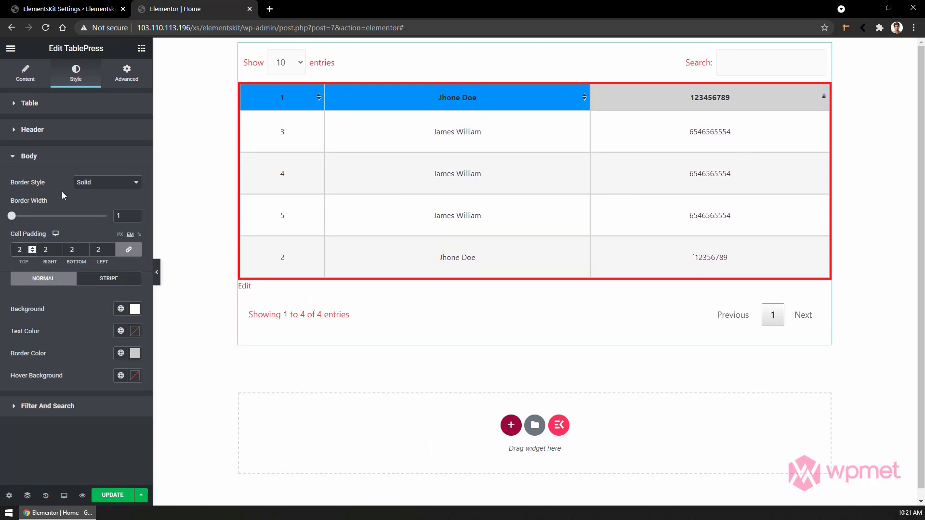
pyautogui.click(114, 282)
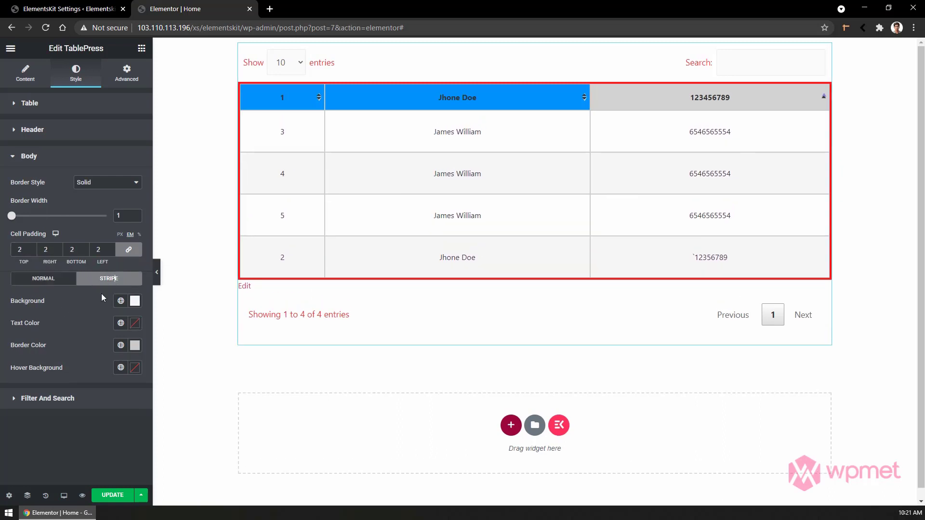
pyautogui.click(135, 301)
pyautogui.moveTo(131, 351); pyautogui.dragTo(94, 340)
pyautogui.click(95, 300)
pyautogui.click(135, 323)
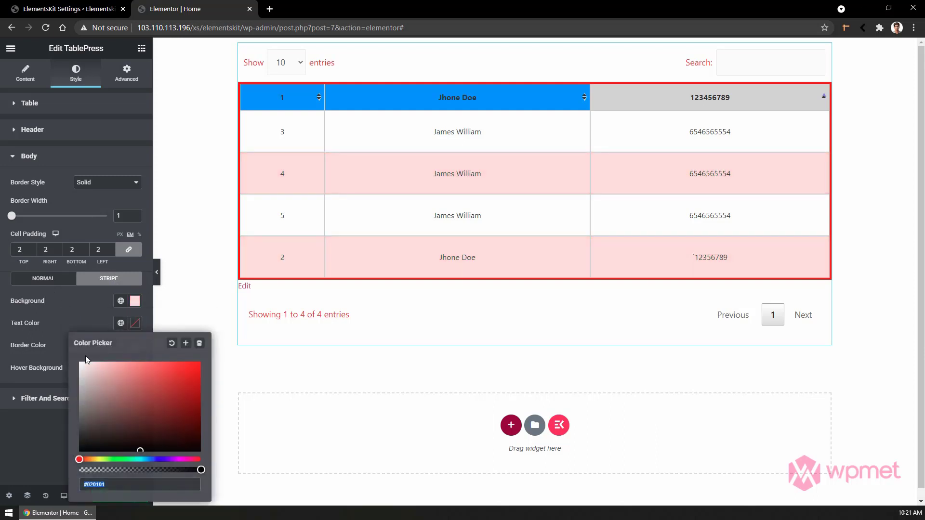
pyautogui.click(78, 355)
# Deepen the stripe background to red and make the row hover background black #000000.
pyautogui.click(135, 301)
pyautogui.click(210, 344)
pyautogui.click(39, 379)
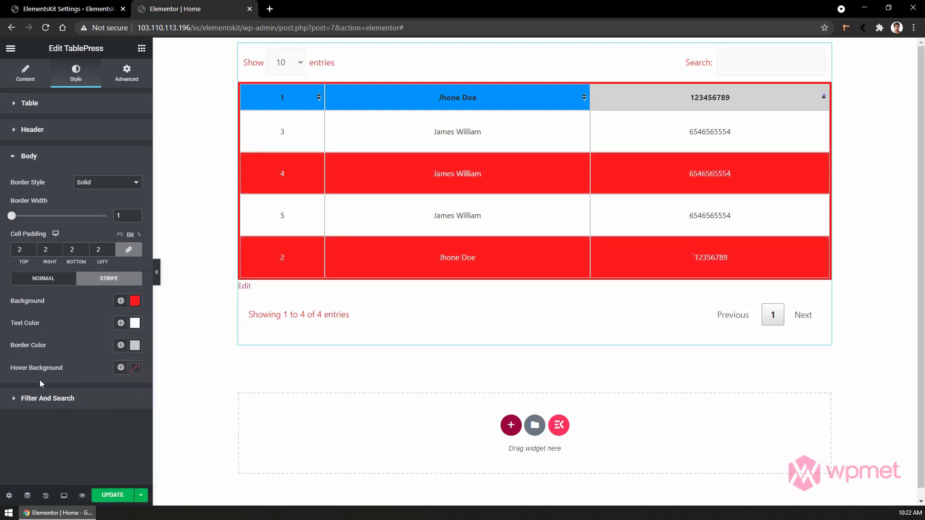
pyautogui.click(134, 368)
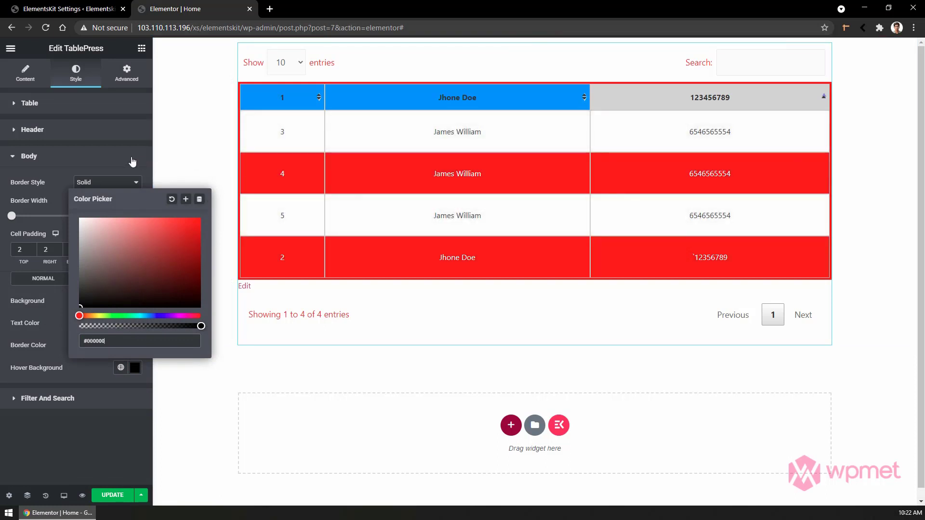
pyautogui.click(127, 159)
pyautogui.click(126, 159)
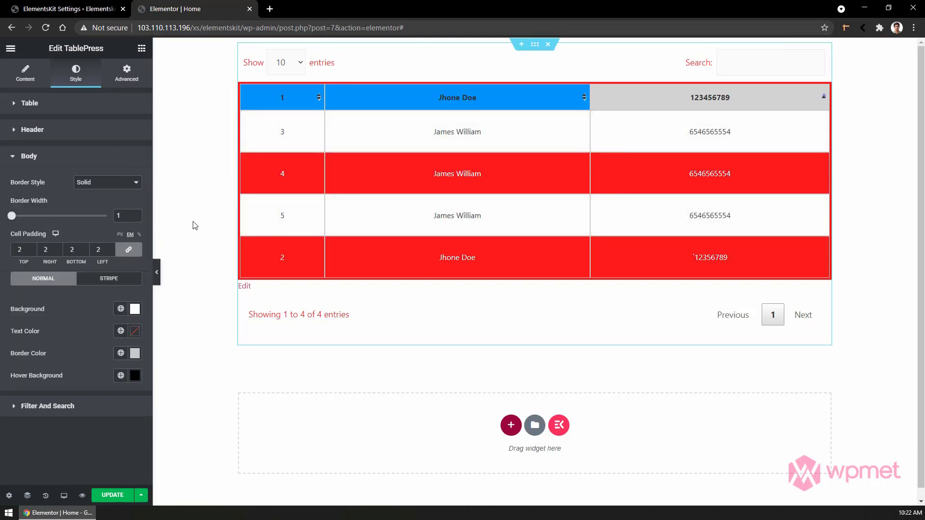
# Set the Filter And Search fields to #FF0000 red text on a #000000 black background.
pyautogui.click(66, 407)
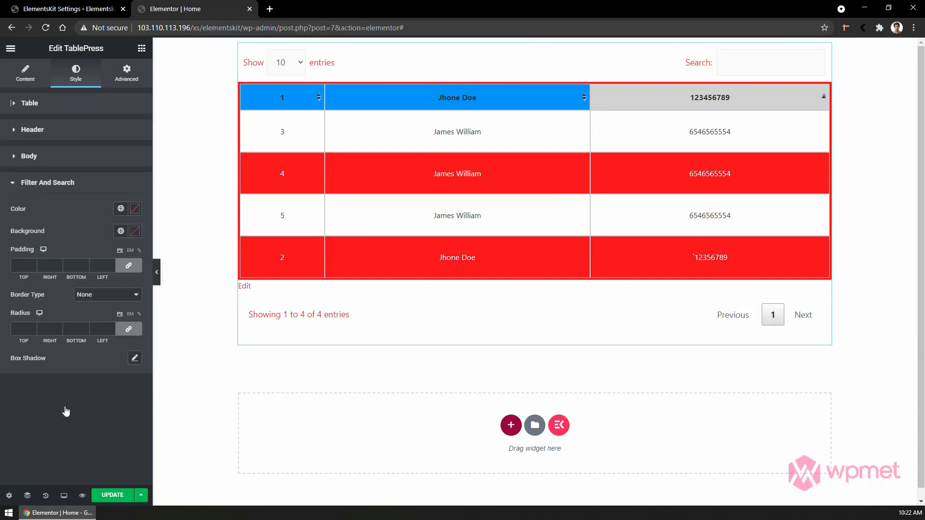
pyautogui.click(135, 210)
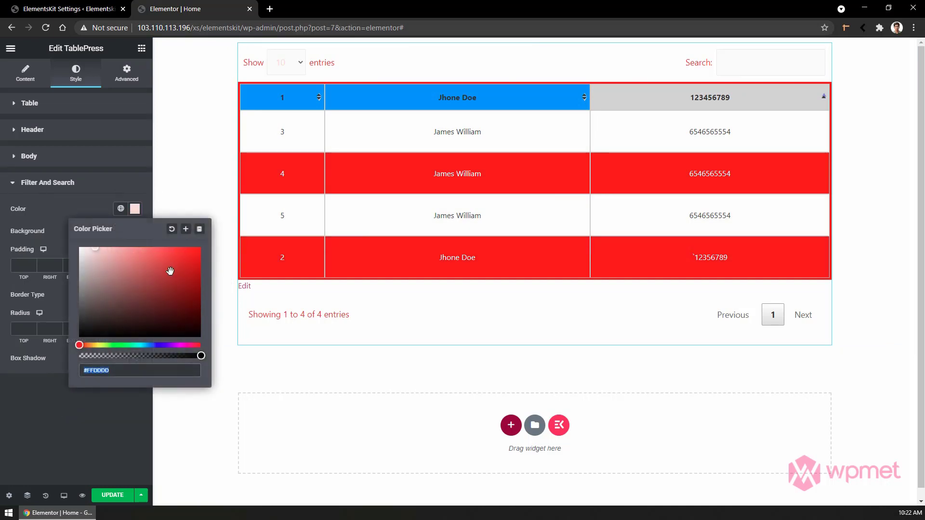
pyautogui.click(201, 247)
pyautogui.click(106, 221)
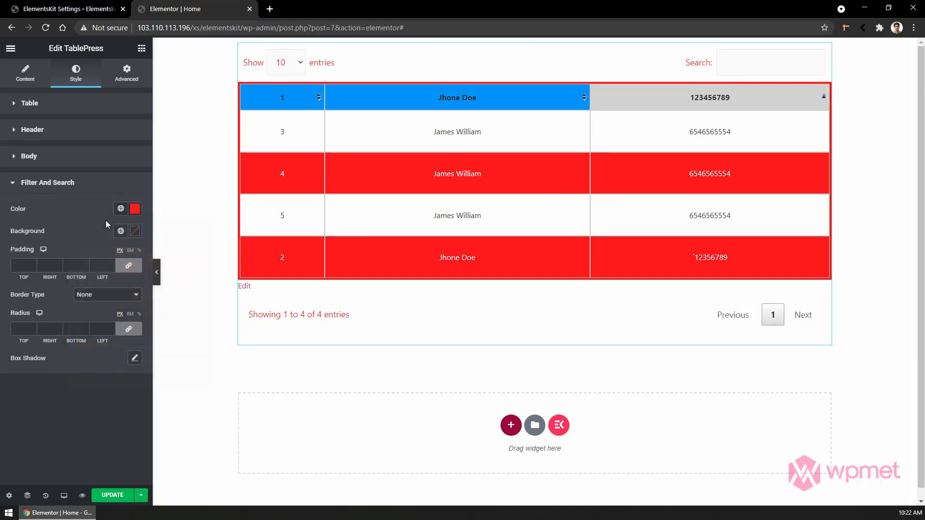
pyautogui.click(135, 230)
pyautogui.click(85, 359)
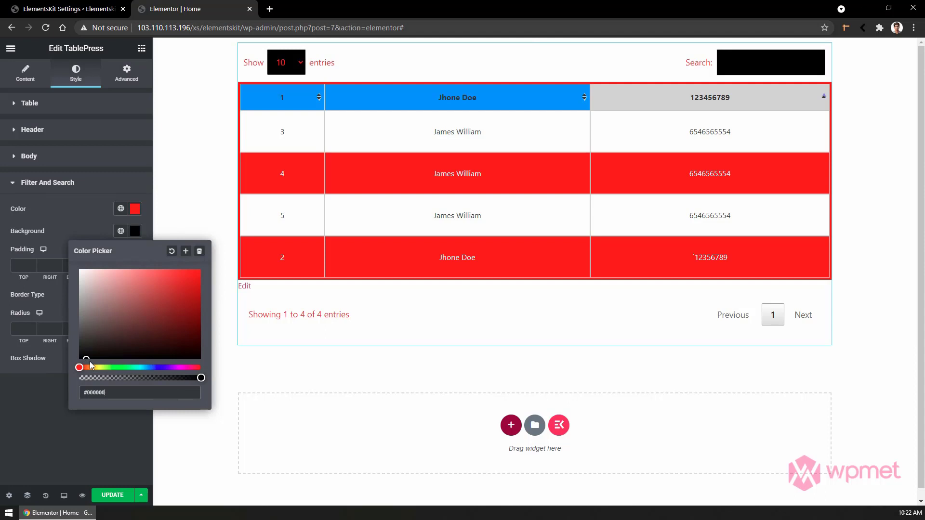
pyautogui.click(54, 360)
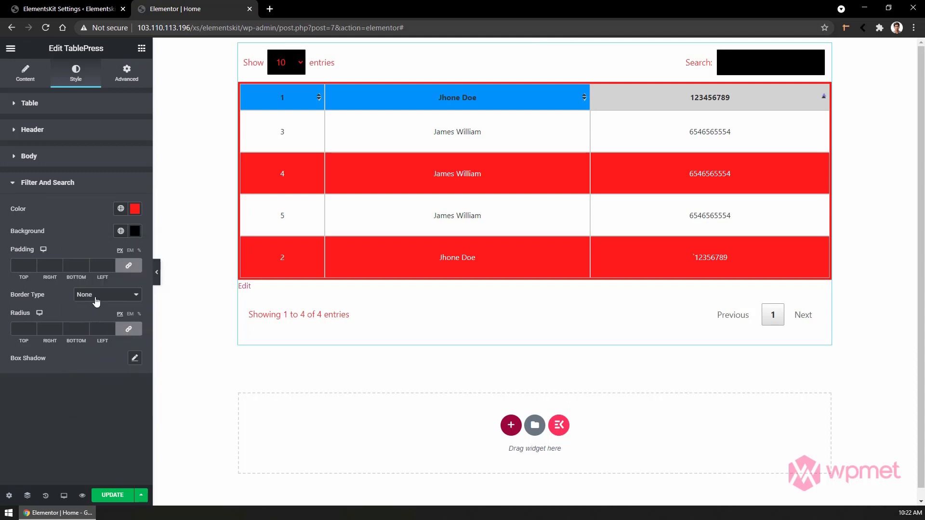
# Adjust the fields' 10-blur box shadow, nudging its horizontal offset slightly.
pyautogui.click(135, 359)
pyautogui.moveTo(57, 413)
pyautogui.mouseDown()
pyautogui.moveTo(76, 413)
pyautogui.moveTo(58, 412)
pyautogui.mouseUp()
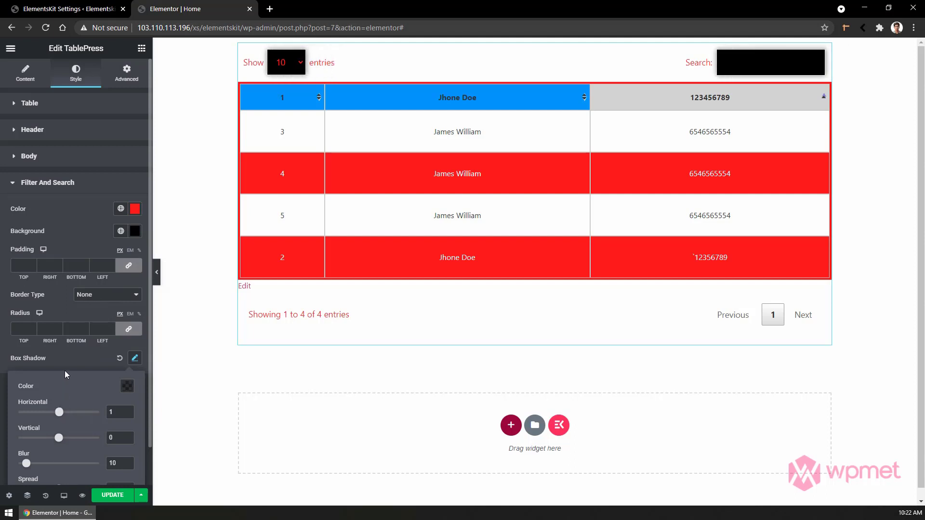
pyautogui.click(74, 353)
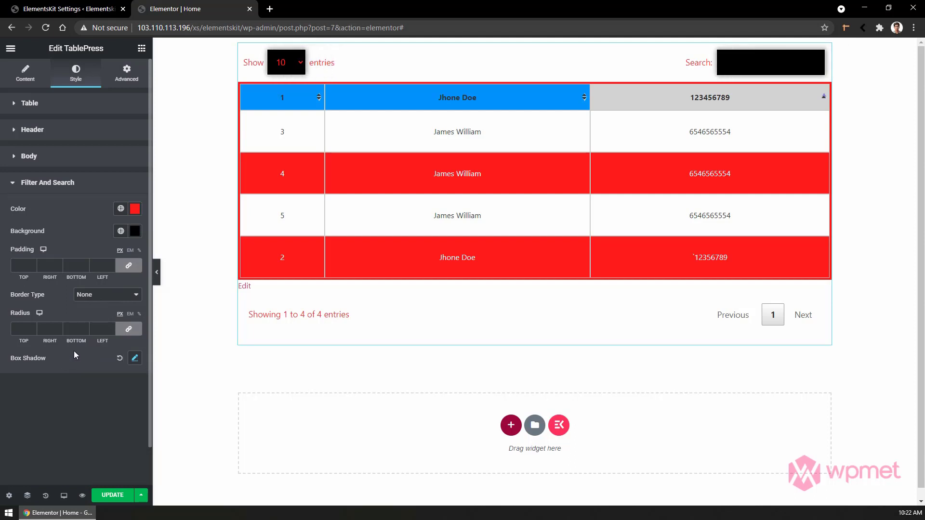